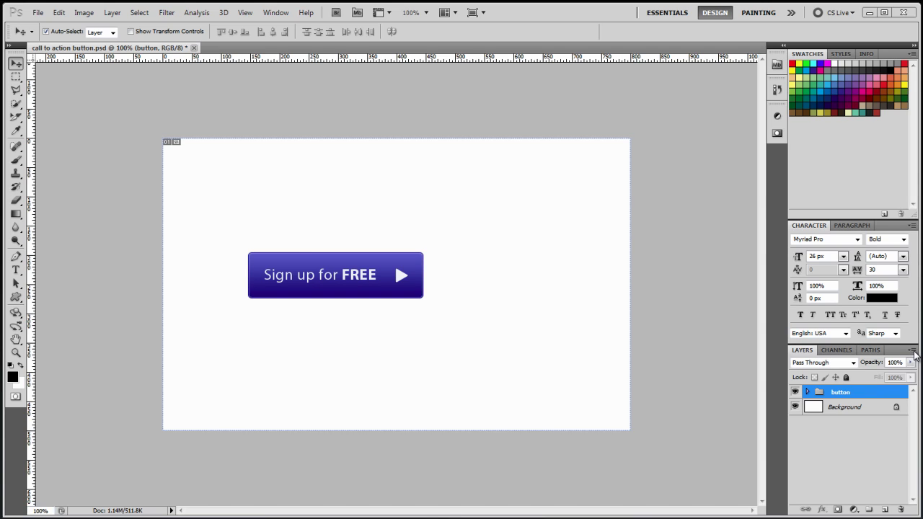
- Open and close the Layers panel options menu without choosing anything
left_click(913, 350)
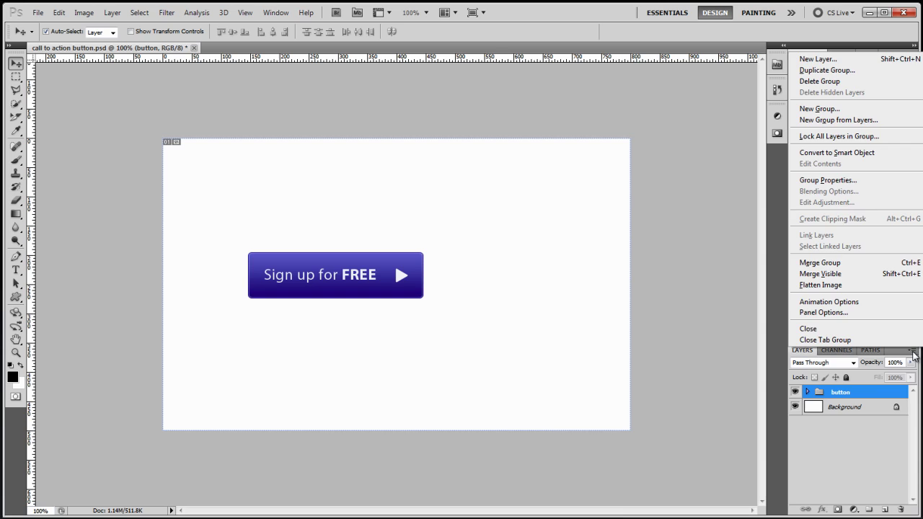
left_click(913, 351)
left_click(913, 351)
left_click(848, 453)
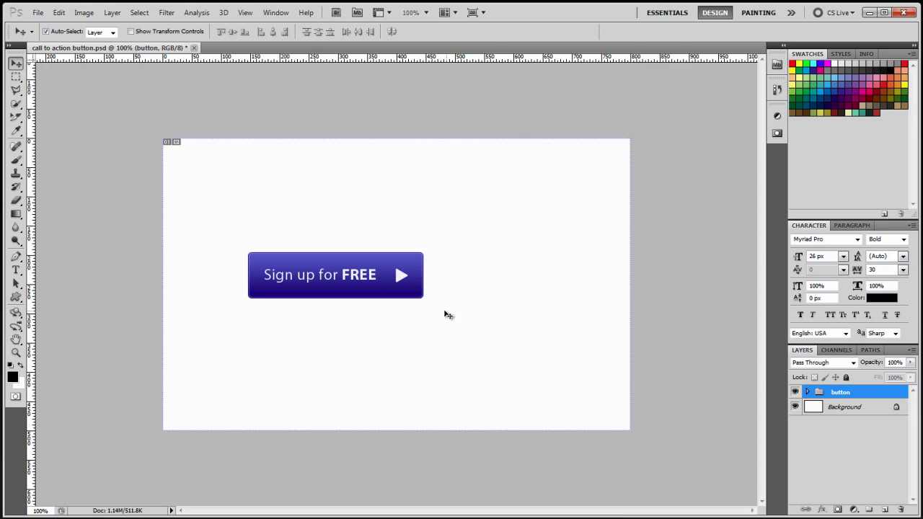
- Duplicate the button group as 'button copy' and nudge it down below the original
right_click(867, 394)
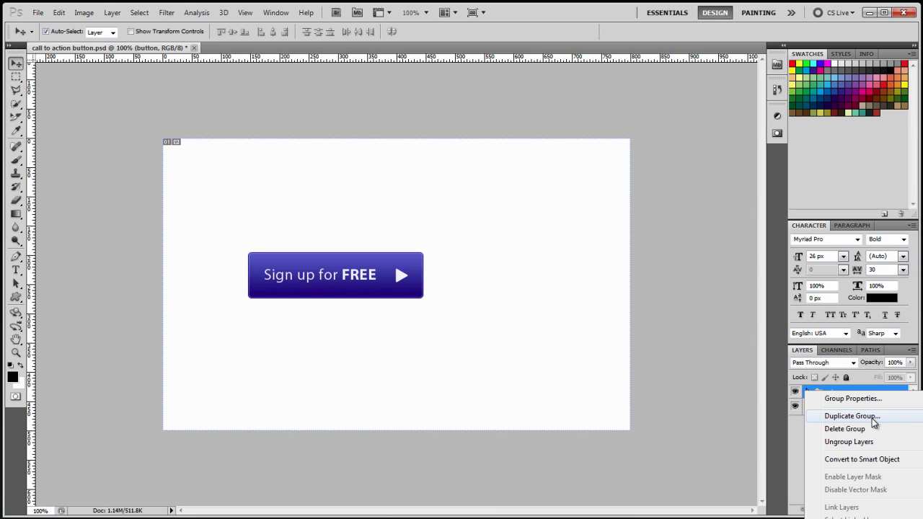
left_click(871, 419)
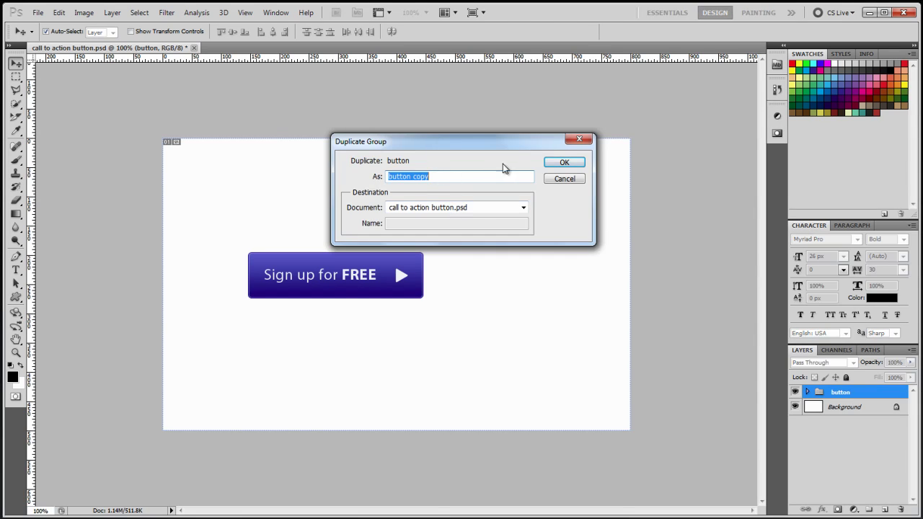
left_click(563, 163)
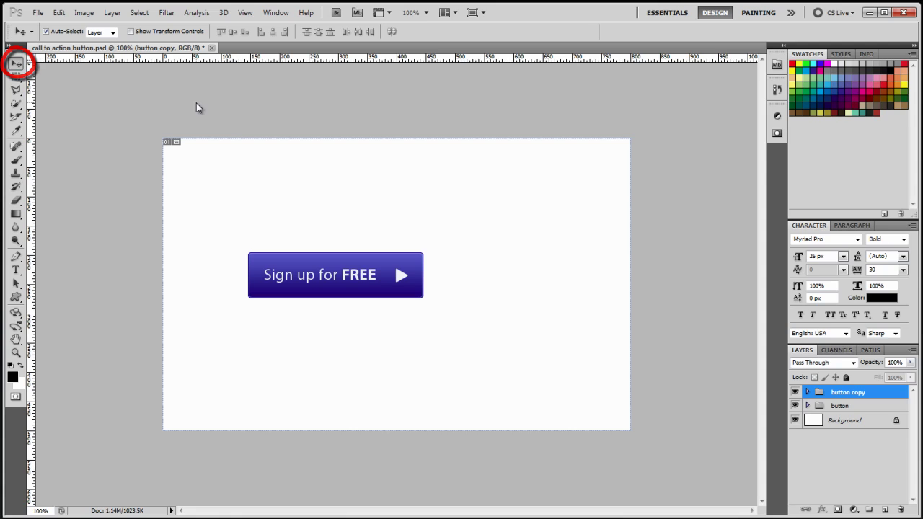
key("Down")
key("Down")
key("Down")
key("Down")
key("Down")
key("Down")
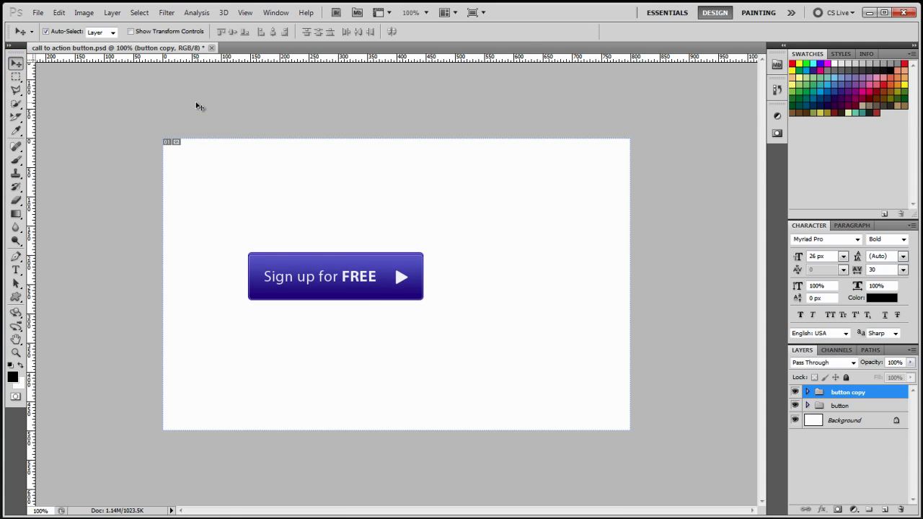
key("shift+Down")
key("shift+Down")
key("shift+Down")
key("shift+Down")
key("shift+Down")
key("shift+Down")
key("Down")
key("Down")
key("Down")
key("Down")
key("Down")
key("Down")
key("Down")
key("Down")
key("Down")
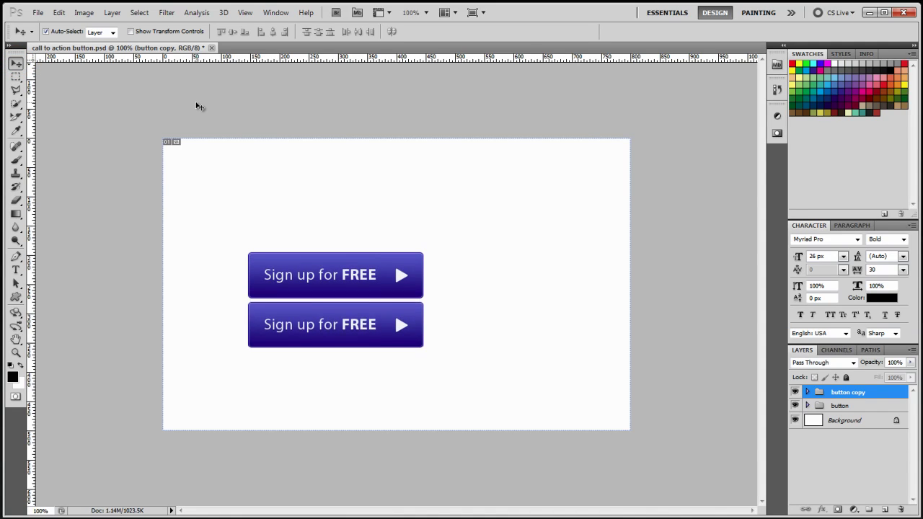
key("Down")
key("Down")
key("Down")
key("Down")
key("Down")
key("Down")
key("Down")
key("Down")
key("Down")
key("Down")
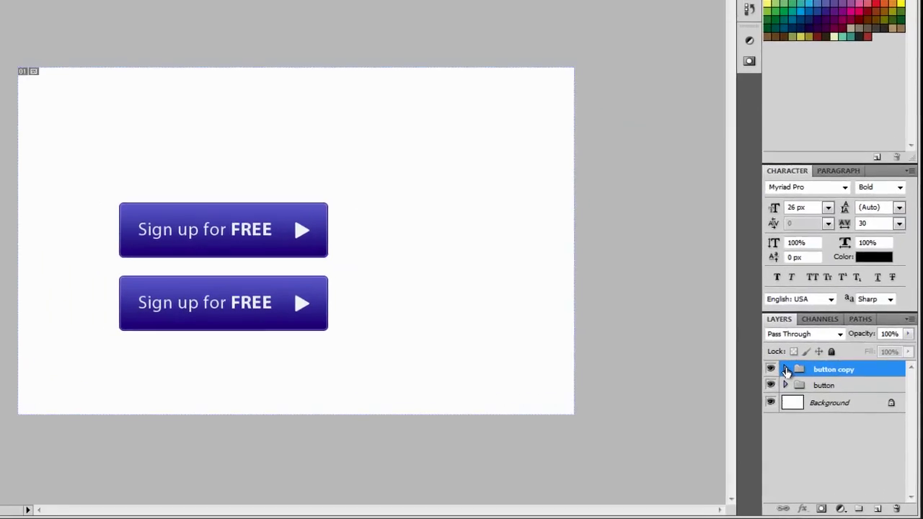
- Expand 'button copy' and open its button layer's Gradient Overlay in the Gradient Editor
left_click(806, 390)
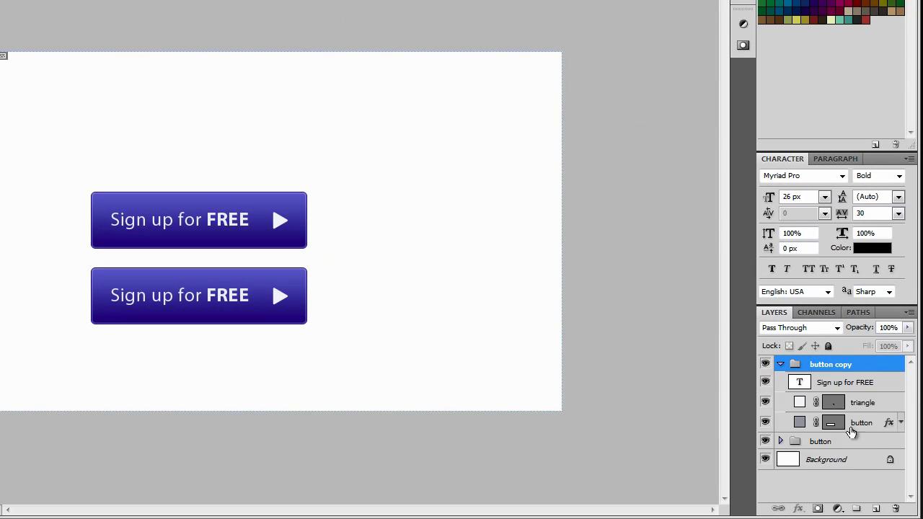
double_click(889, 426)
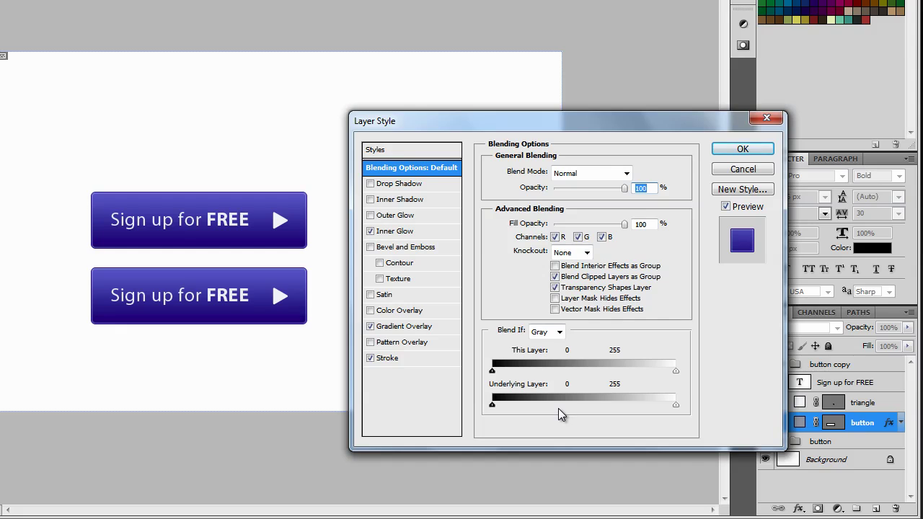
left_click(438, 332)
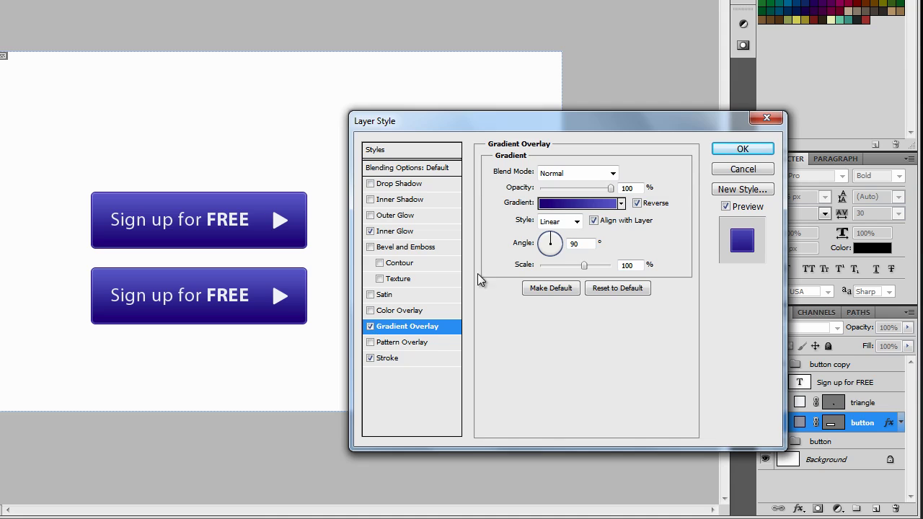
left_click(577, 204)
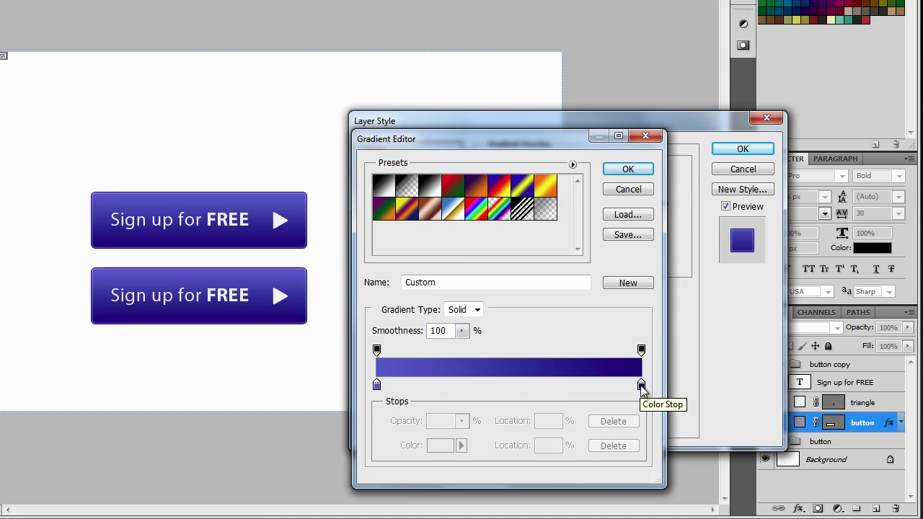
- Change both gradient colour stops to lighter blues and confirm the new gradient
double_click(642, 386)
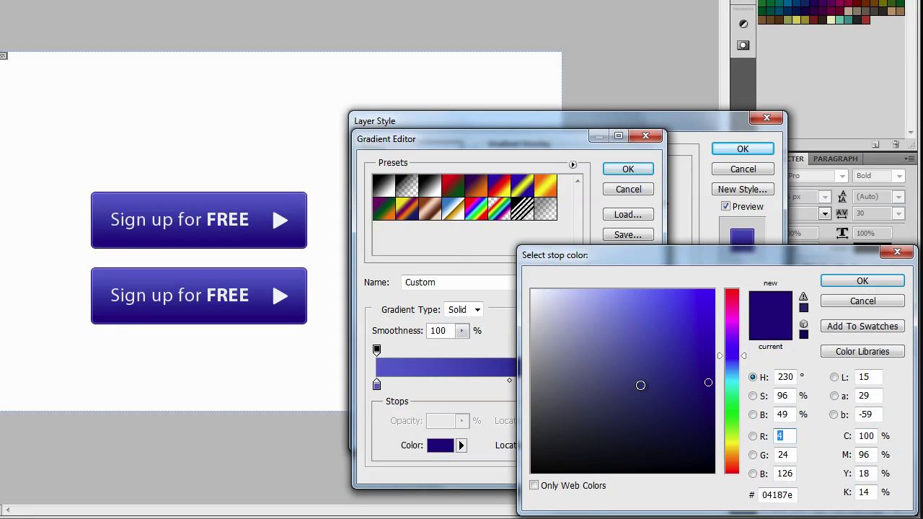
left_click(707, 340)
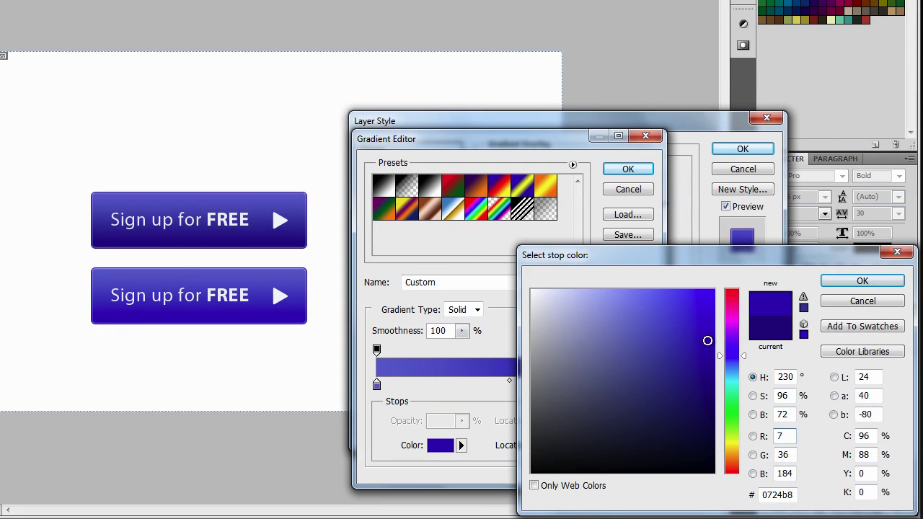
left_click(861, 282)
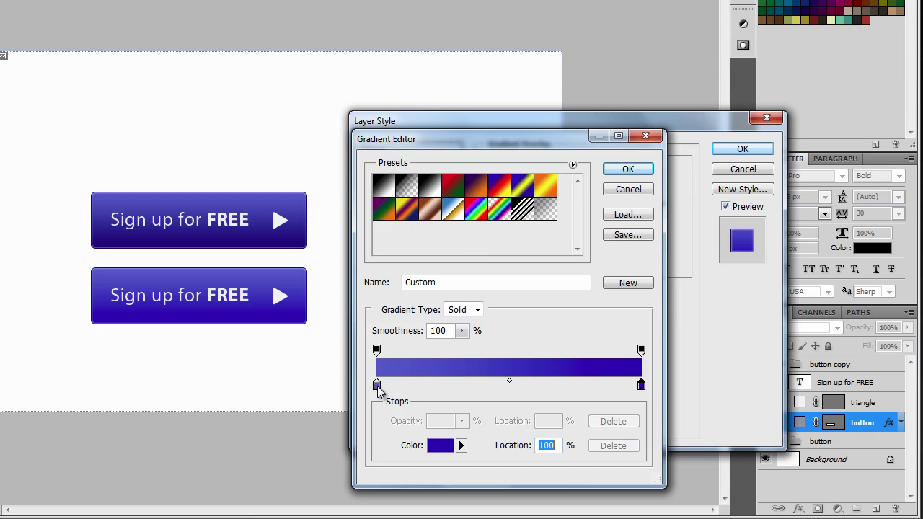
double_click(376, 386)
left_click(602, 303)
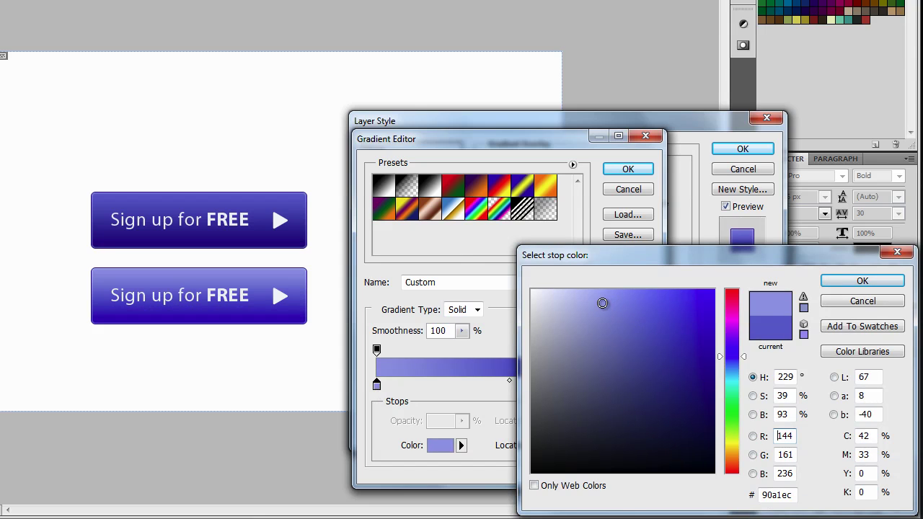
left_click(611, 301)
left_click(861, 281)
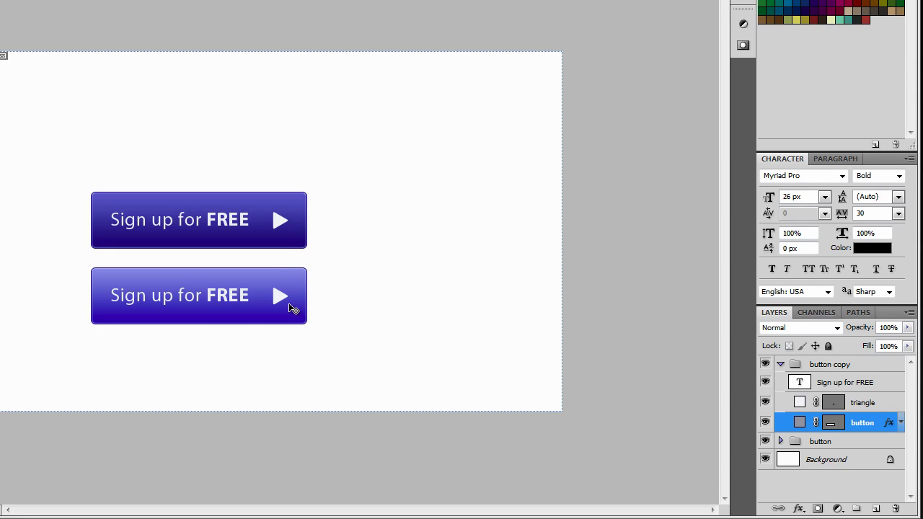
- Reopen the lower button's Gradient Overlay in the Gradient Editor, undoing an accidental preset change
double_click(891, 427)
left_click(425, 328)
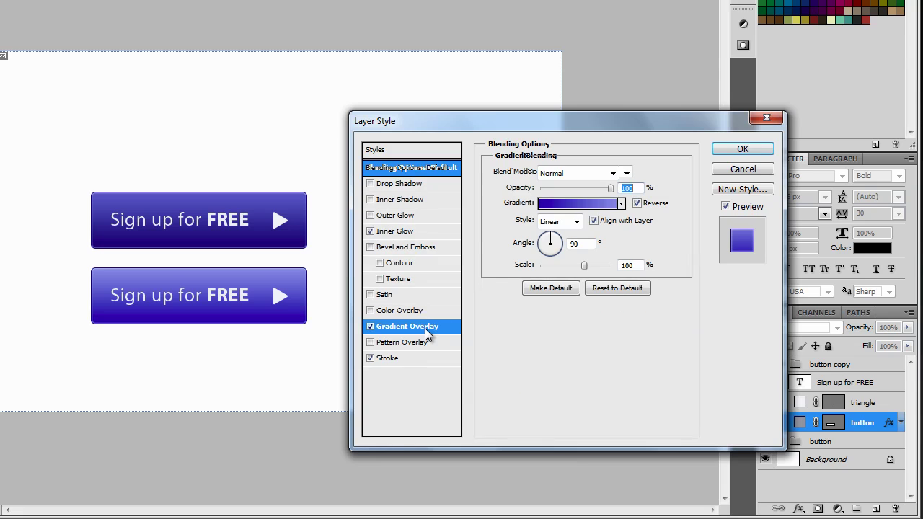
left_click(552, 208)
left_click(545, 209)
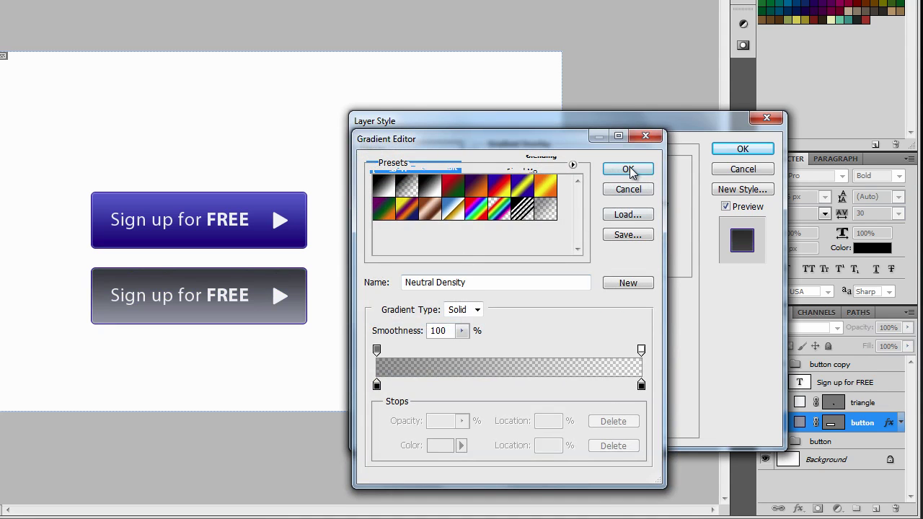
left_click(628, 189)
left_click(548, 203)
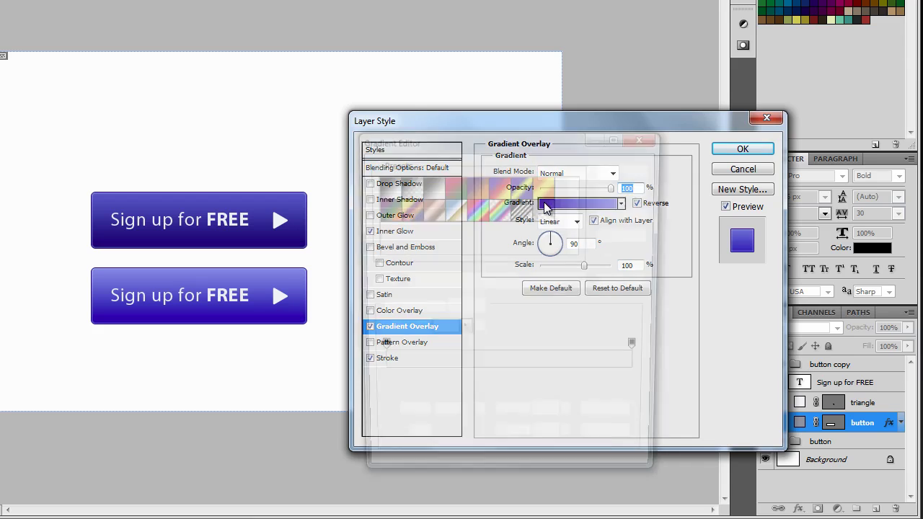
- Set the gradient's dark-end stop to #1c3ace and apply the layer style
left_click(641, 385)
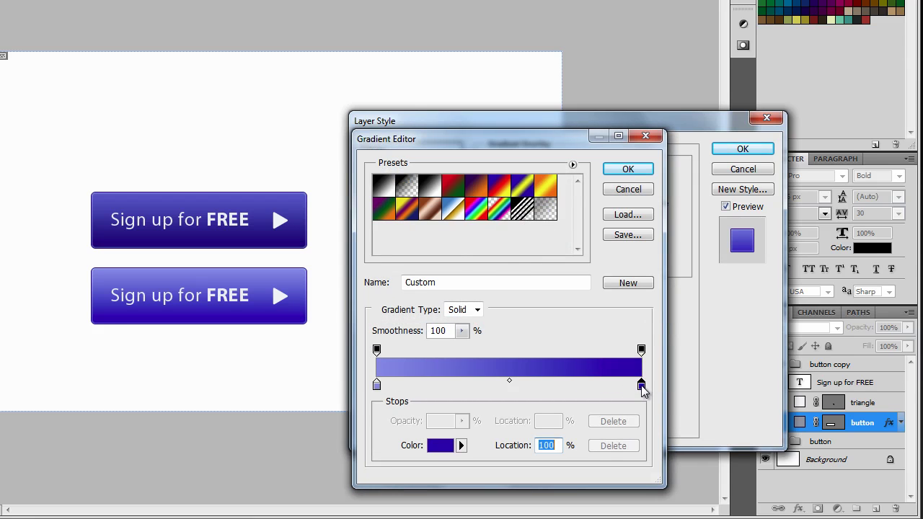
double_click(641, 385)
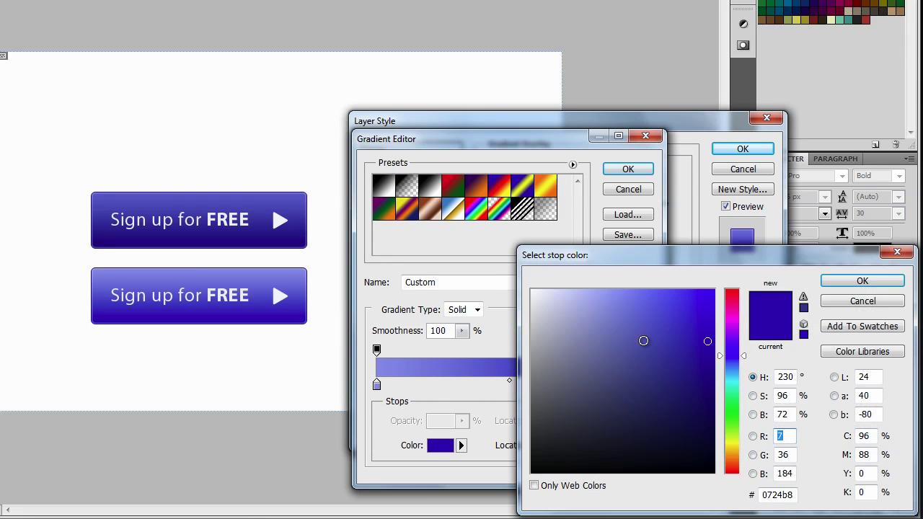
left_click(690, 324)
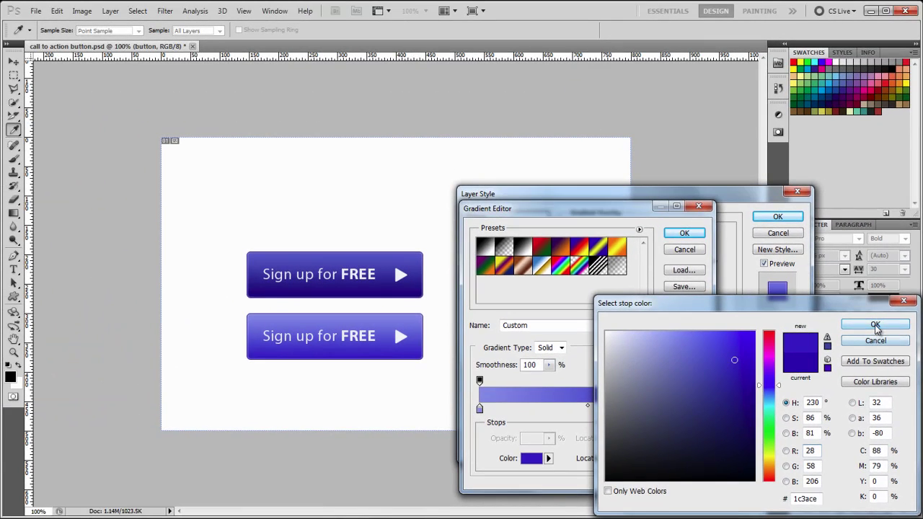
left_click(875, 325)
left_click(684, 233)
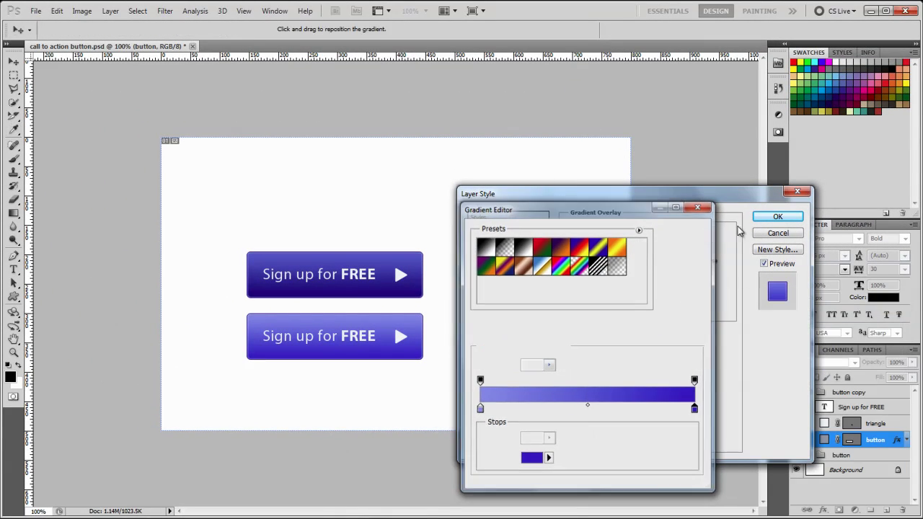
left_click(789, 217)
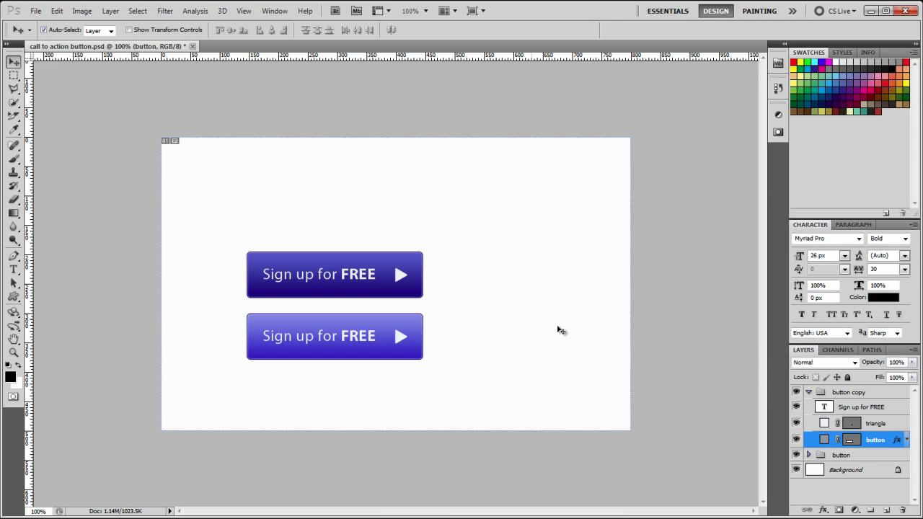
- Draw Slice Tool slices around the upper and lower buttons, then return to the Move tool
left_click(809, 393)
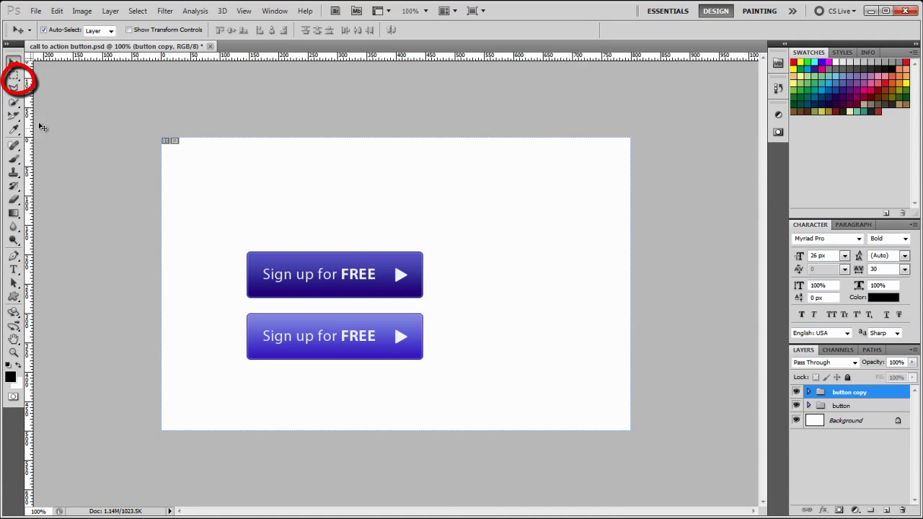
left_click(14, 116)
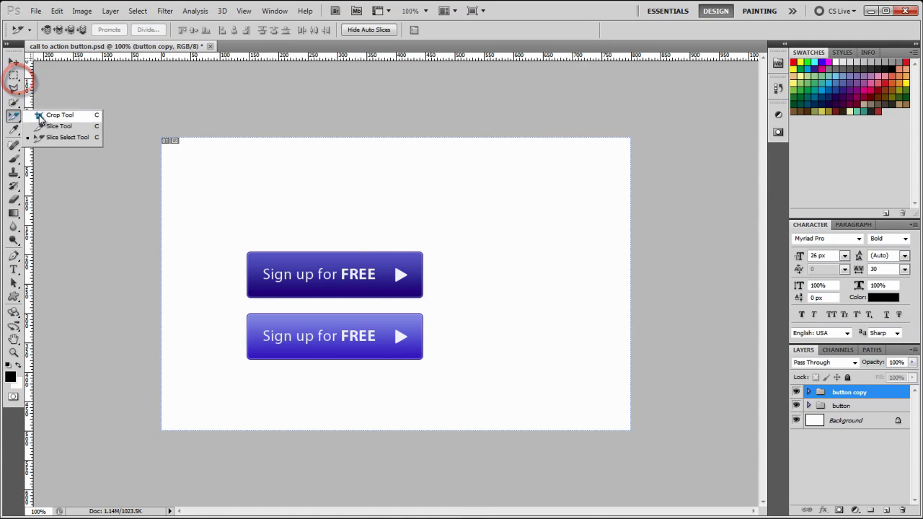
left_click(77, 130)
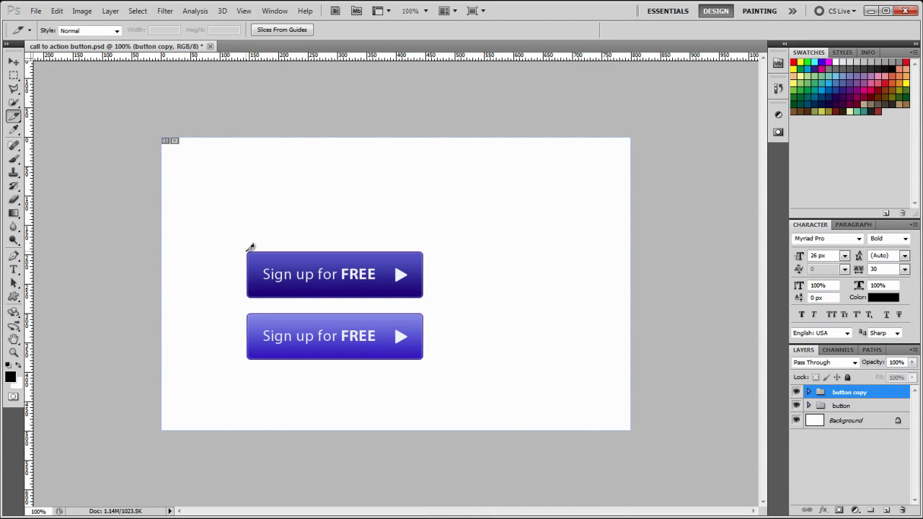
left_click_drag(247, 253, 430, 297)
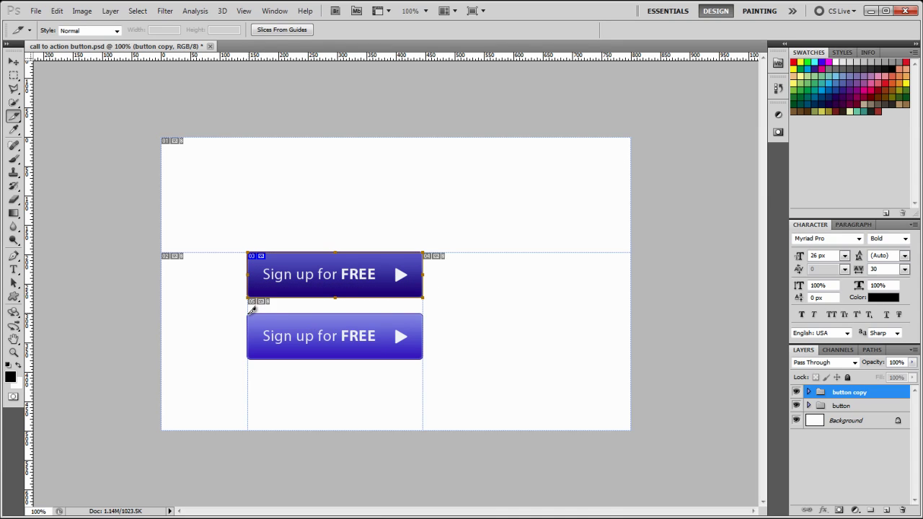
left_click_drag(248, 314, 429, 357)
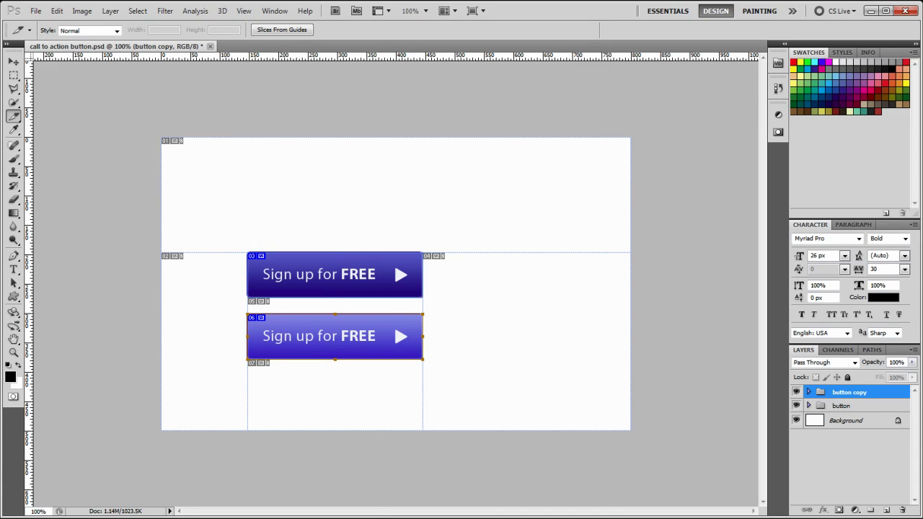
key("v")
left_click(691, 448)
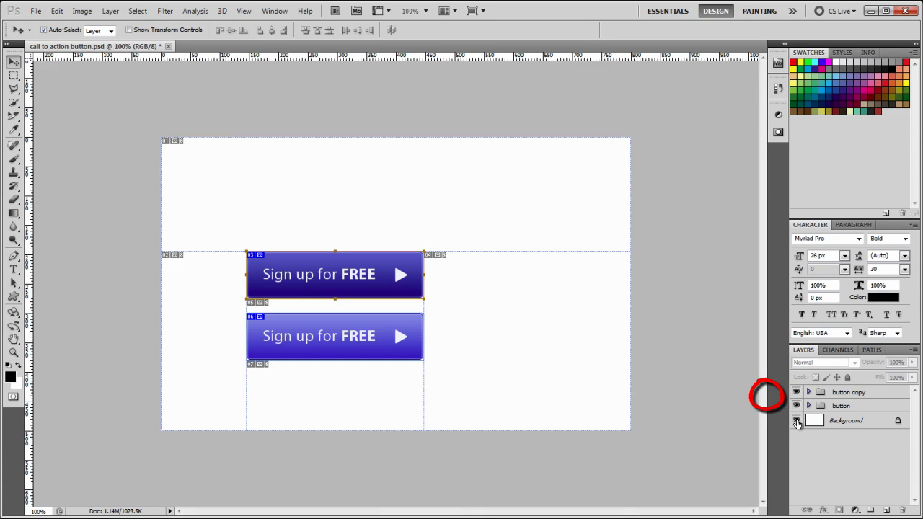
- Turn off the Background layer's visibility to leave a transparent canvas
left_click(797, 421)
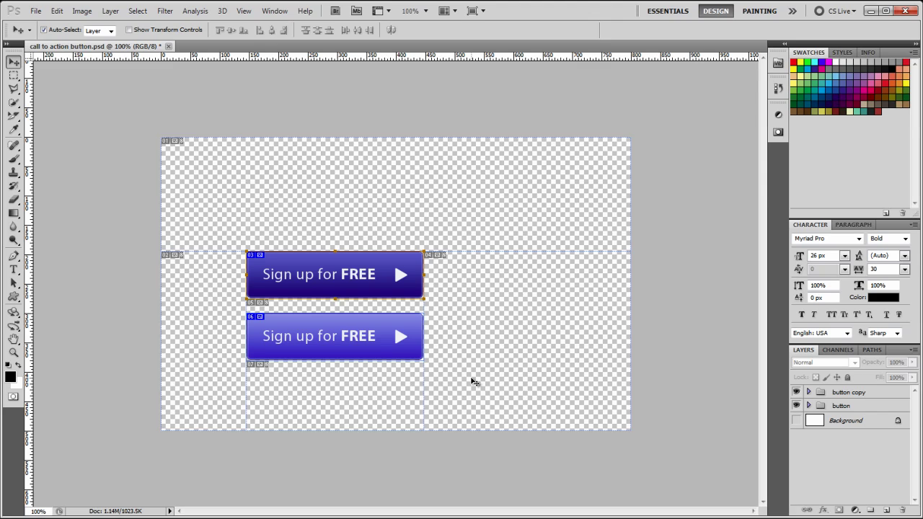
- In Save for Web & Devices, choose PNG-24, add the lower slice, and proceed to save
left_click(36, 12)
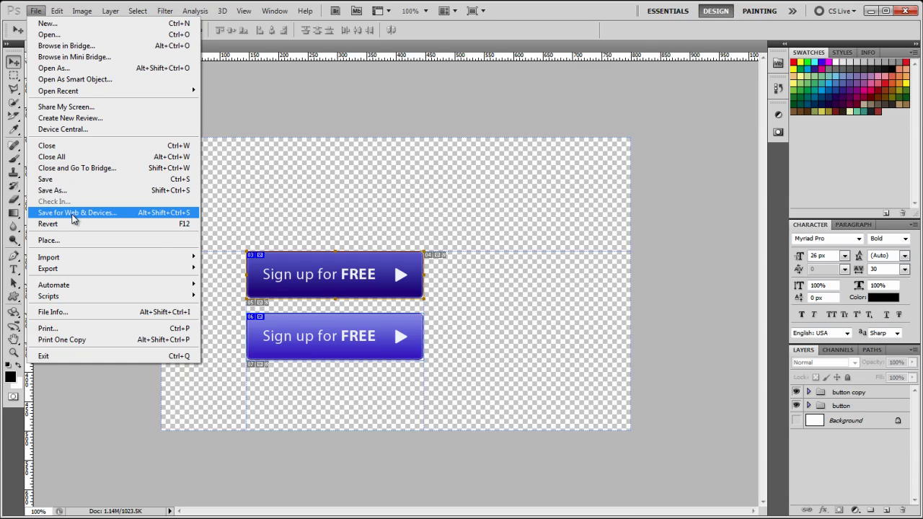
left_click(74, 215)
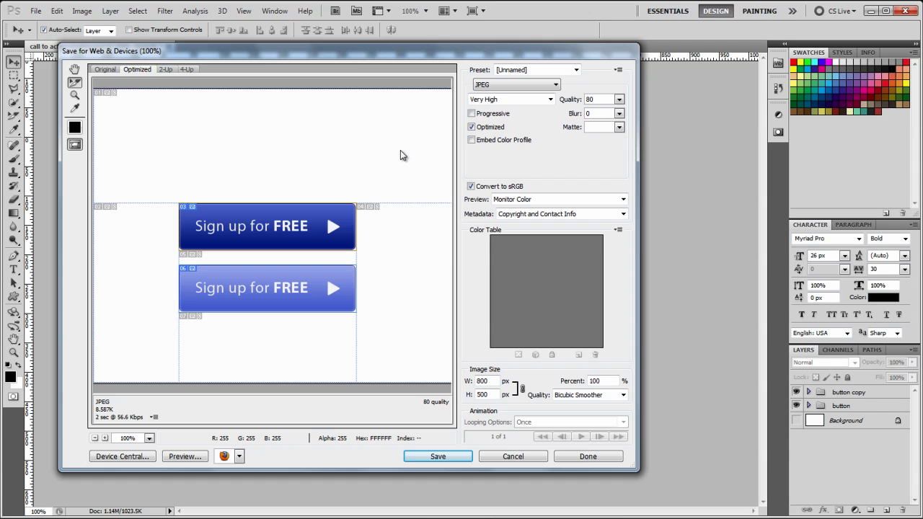
left_click(556, 86)
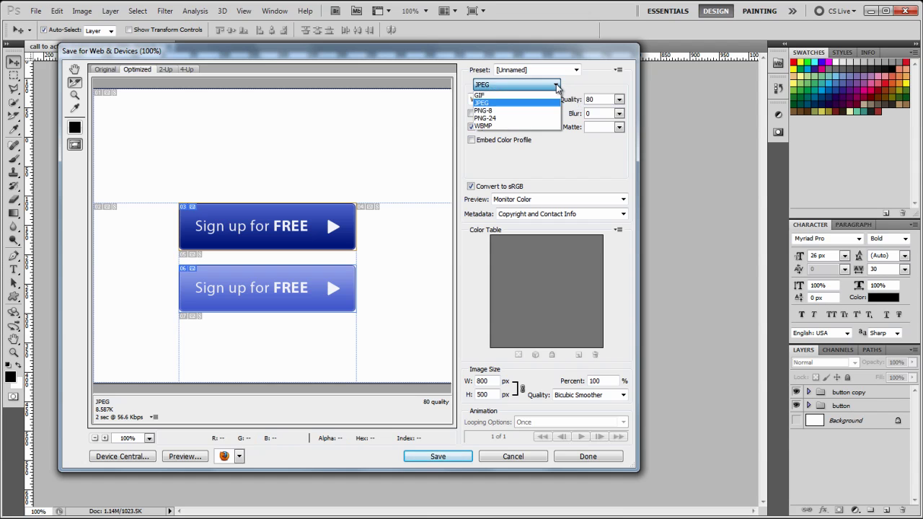
left_click(536, 119)
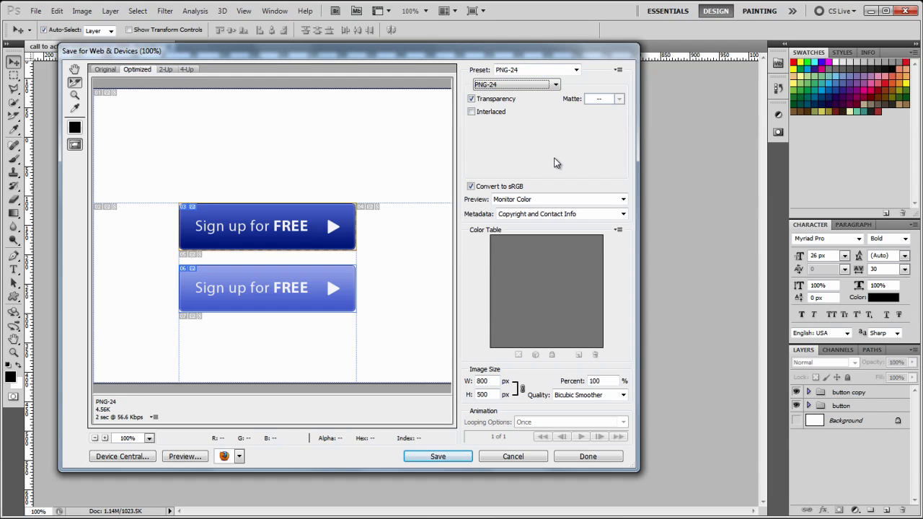
left_click(303, 287, "shift")
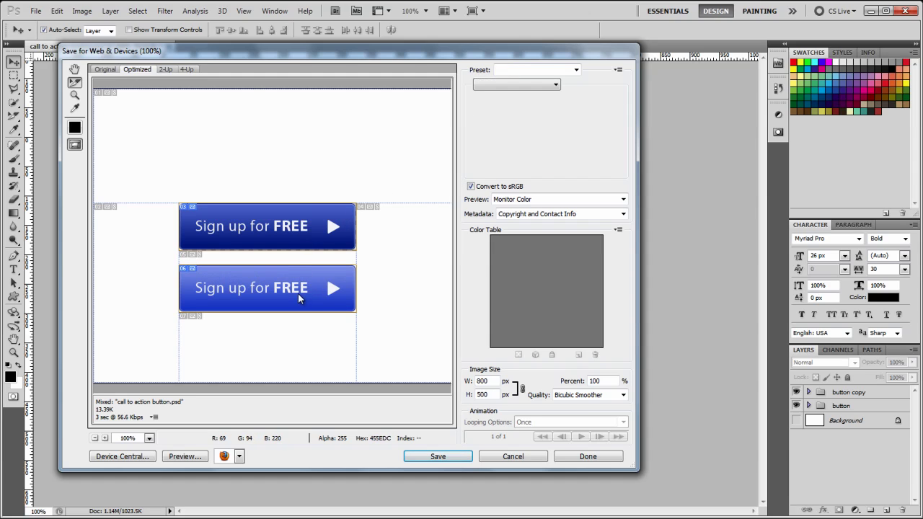
left_click(440, 457)
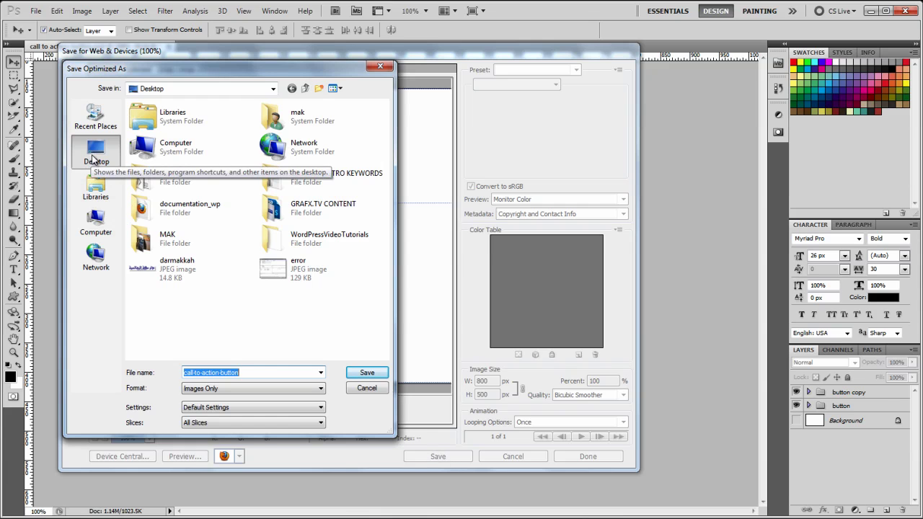
- Save all slices as call-to-action-button on the Desktop and minimize Photoshop
left_click(374, 373)
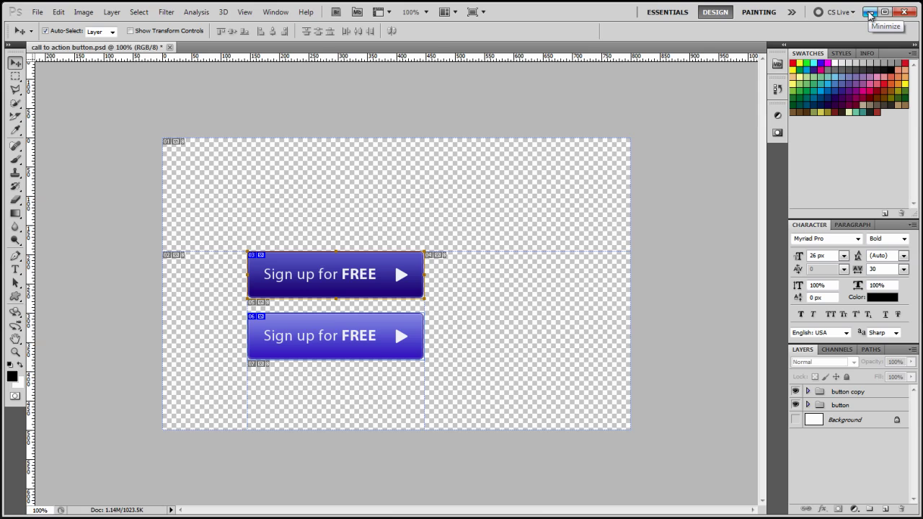
left_click(870, 12)
- Open the images folder and rename call-to-action-button_03 to call-to-action-button
left_click_drag(16, 33, 268, 142)
double_click(287, 155)
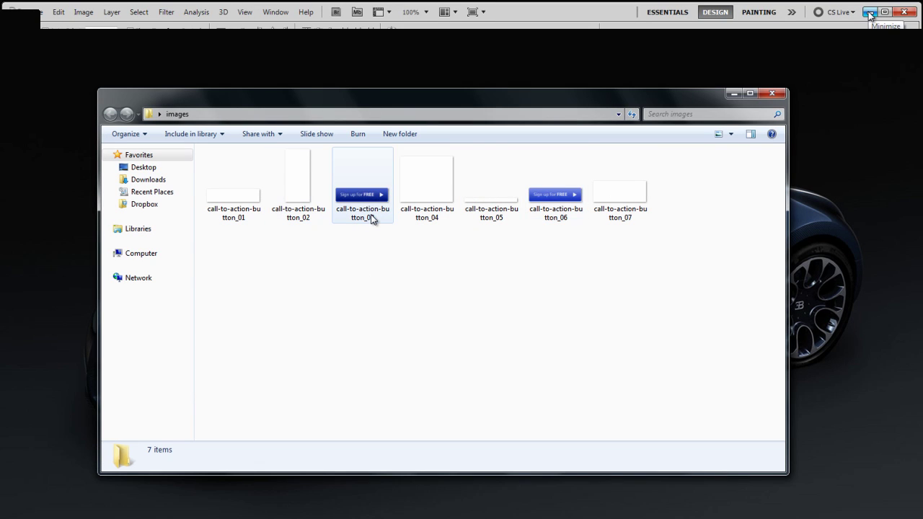
mouse_move(364, 224)
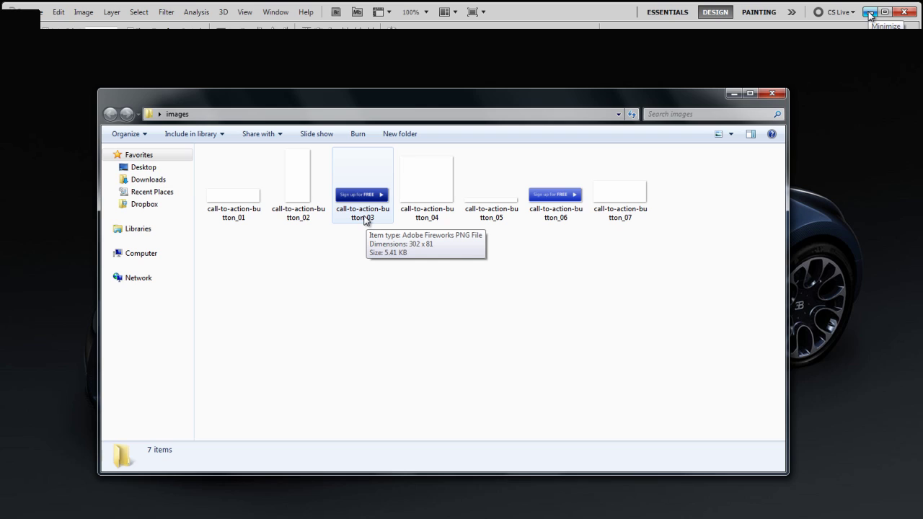
double_click(364, 224)
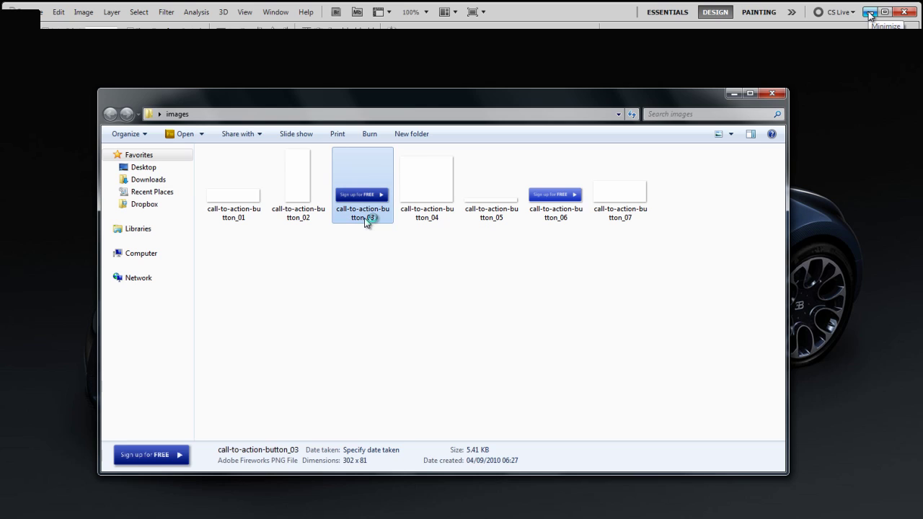
left_click(387, 220)
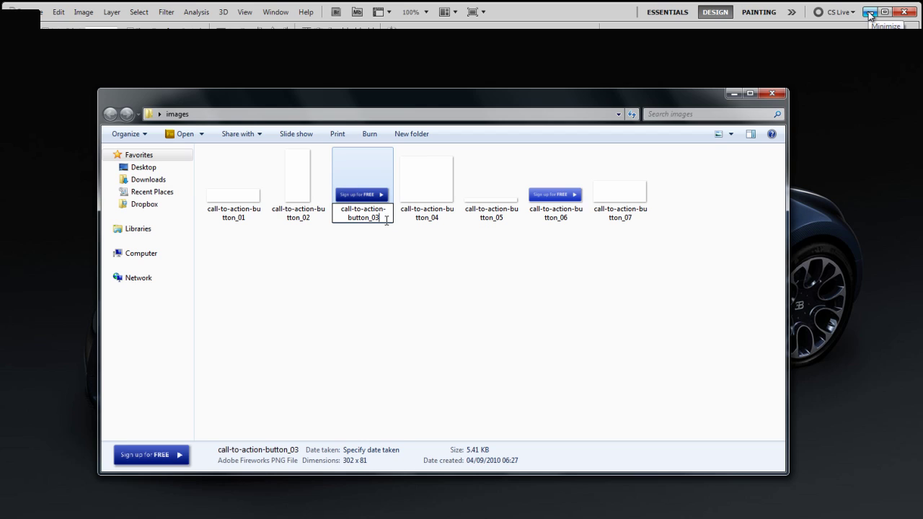
key("BackSpace")
key("BackSpace")
key("BackSpace")
- Rename call-to-action-button_06 to call-to-action-button-over
left_click(565, 221)
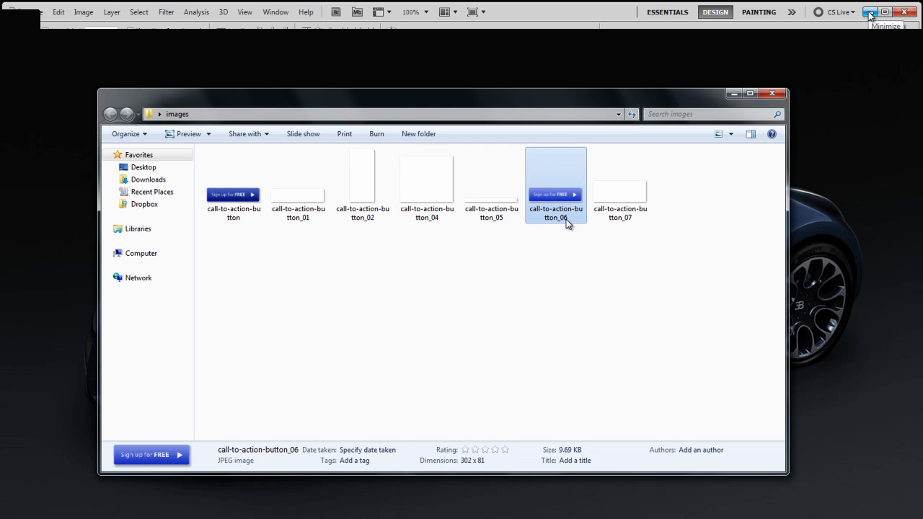
left_click(566, 219)
left_click(577, 217)
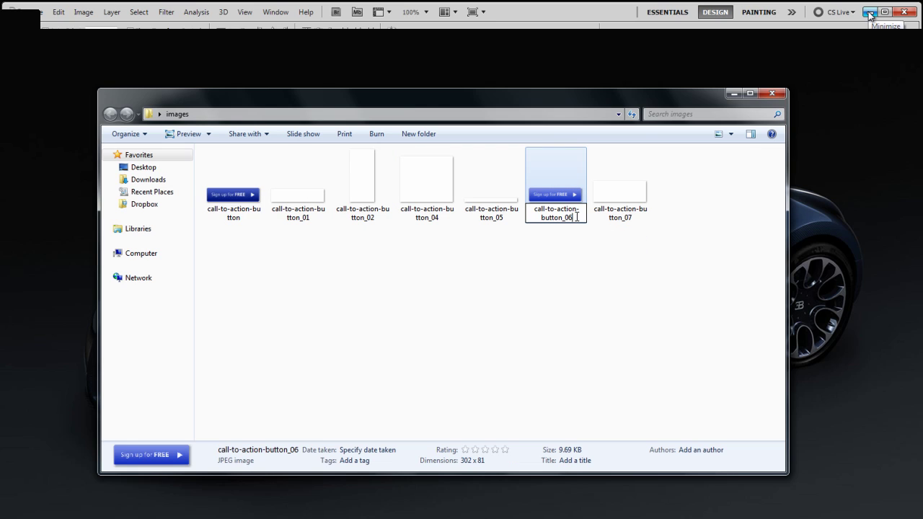
key("BackSpace")
key("BackSpace")
key("BackSpace")
type("-over")
left_click(581, 241)
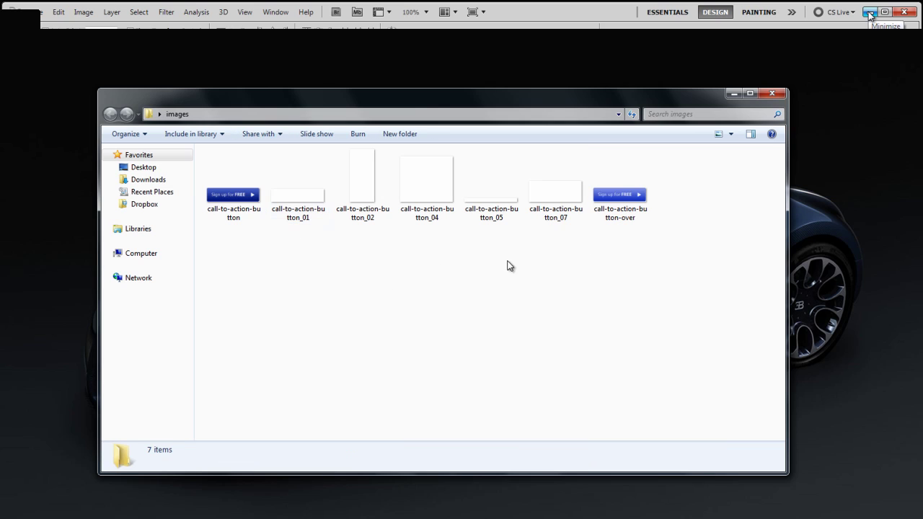
- Delete the five leftover slice images to the Recycle Bin, keeping the two button files
left_click_drag(562, 232, 306, 192)
key("Delete")
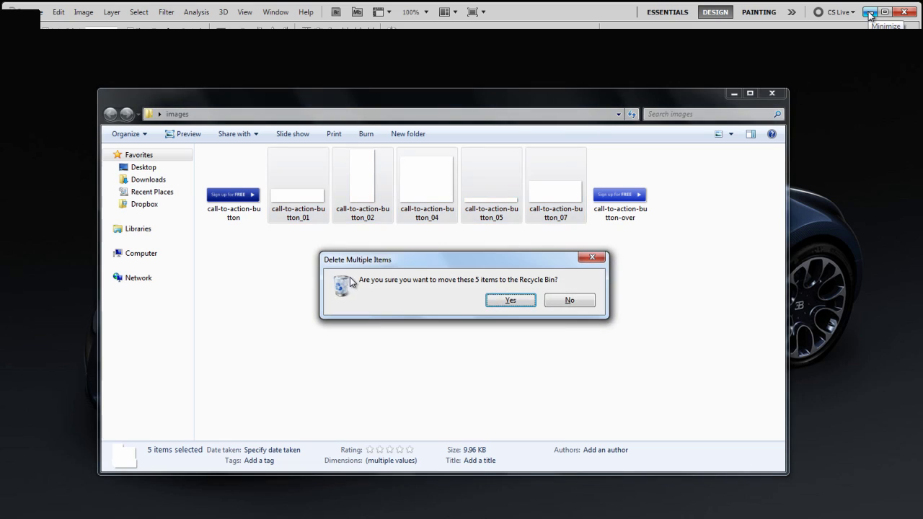
left_click(527, 303)
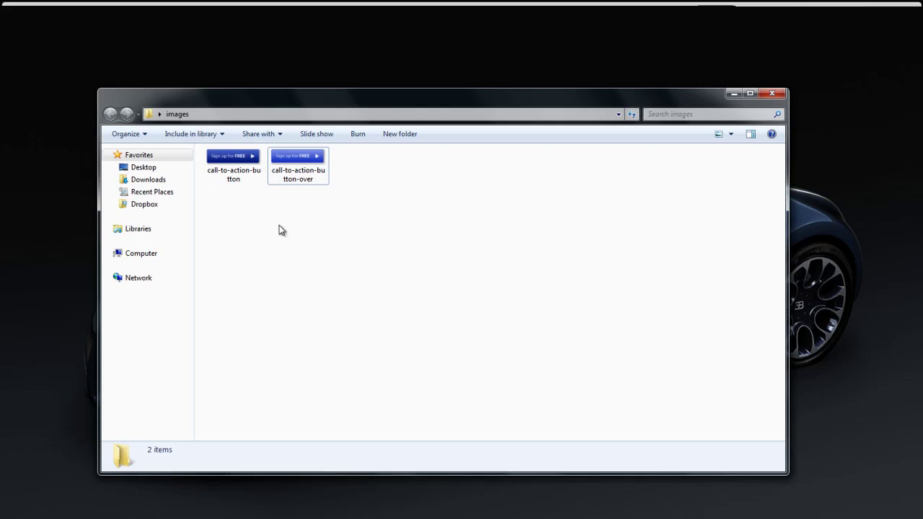
left_click(237, 158)
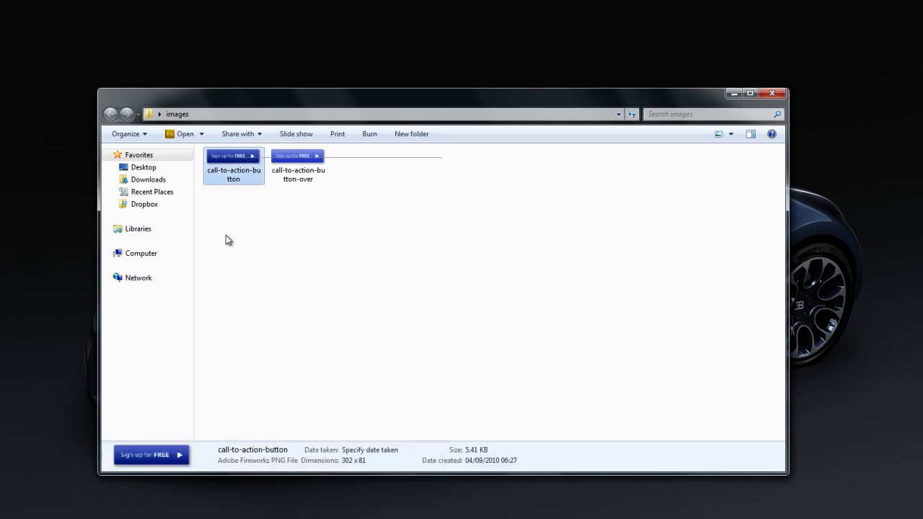
- Preview call-to-action-button in Windows Photo Viewer, then close it and return to the folder
left_click(226, 238)
right_click(240, 179)
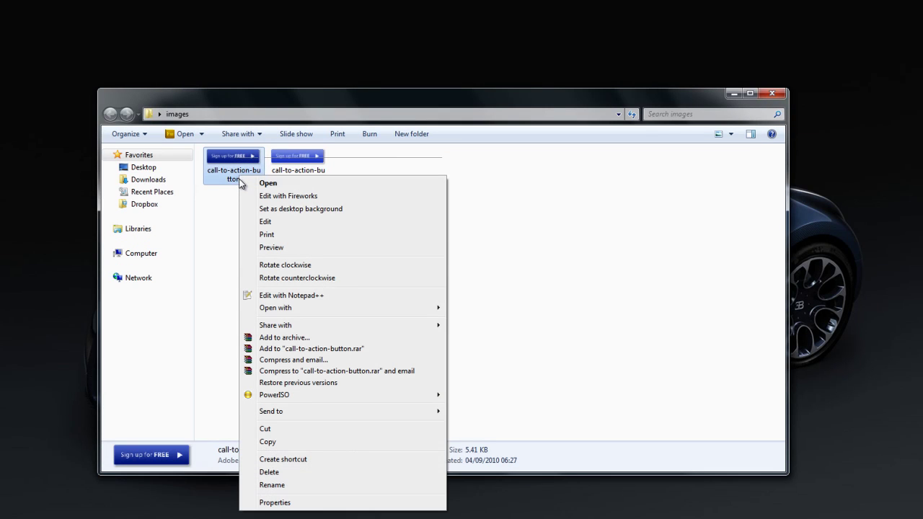
left_click(268, 249)
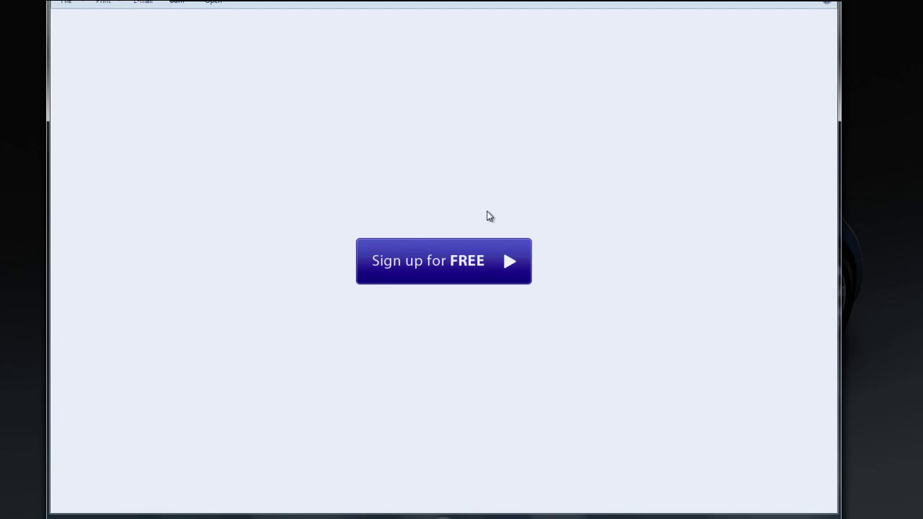
key("alt+F4")
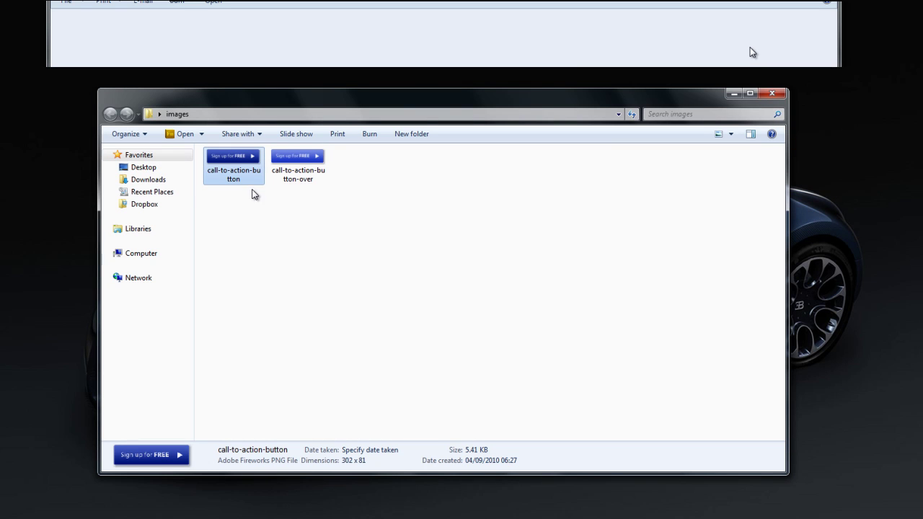
left_click(368, 223)
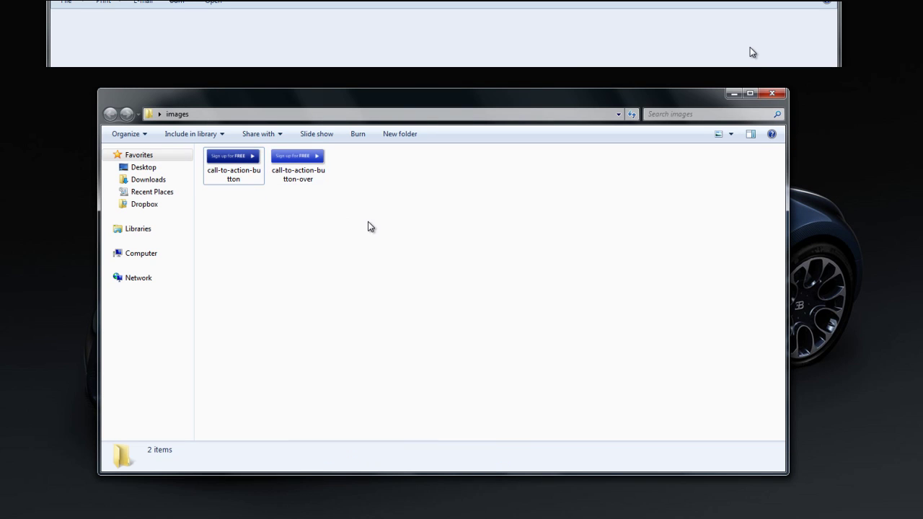
left_click(878, 479)
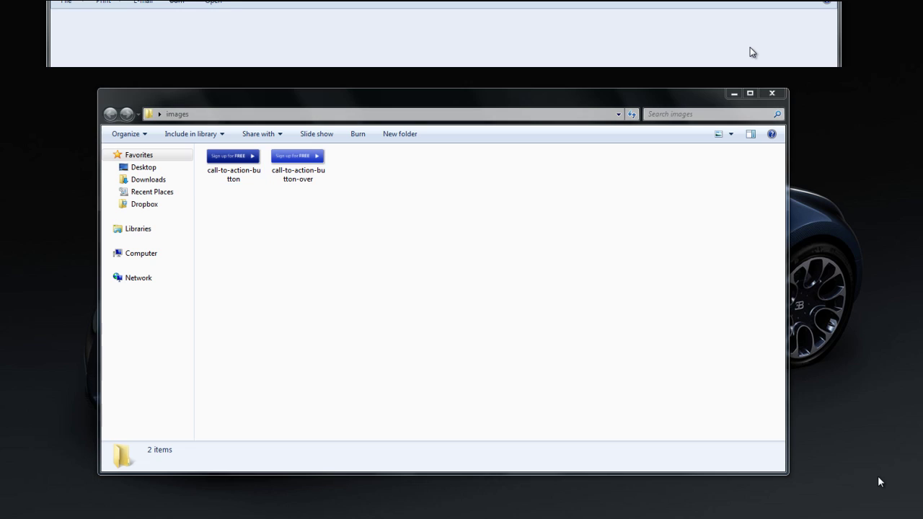